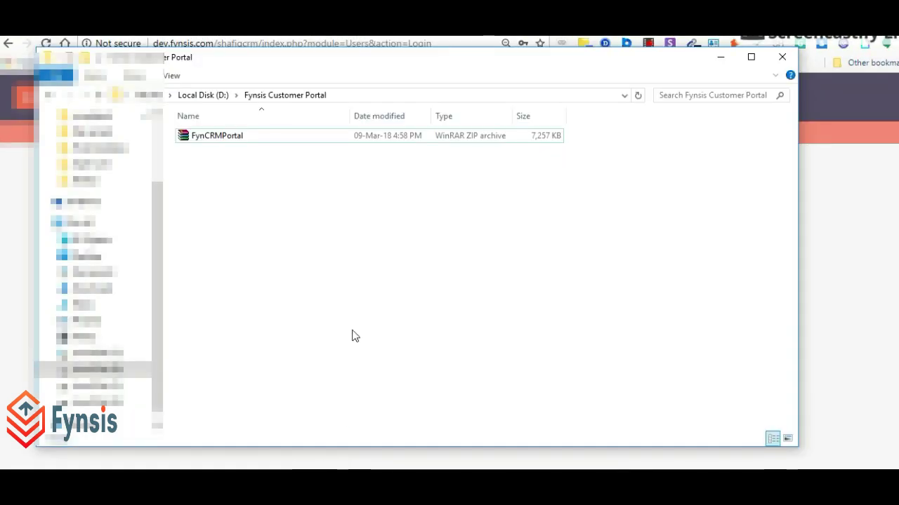
- Refresh the folder and extract FynCRMPortal here, leaving nothing selected
{"action": "right_click", "coordinate": [364, 245]}
{"action": "left_click", "coordinate": [434, 298]}
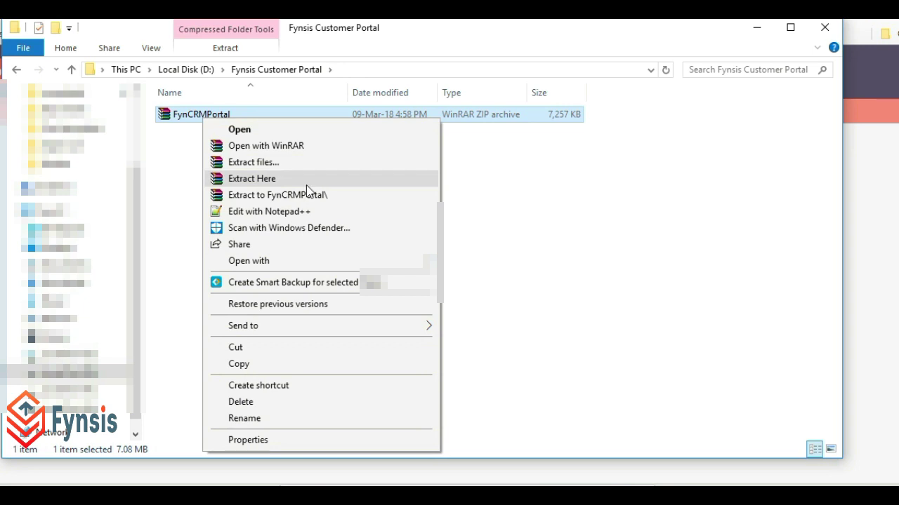
{"action": "left_click", "coordinate": [306, 186]}
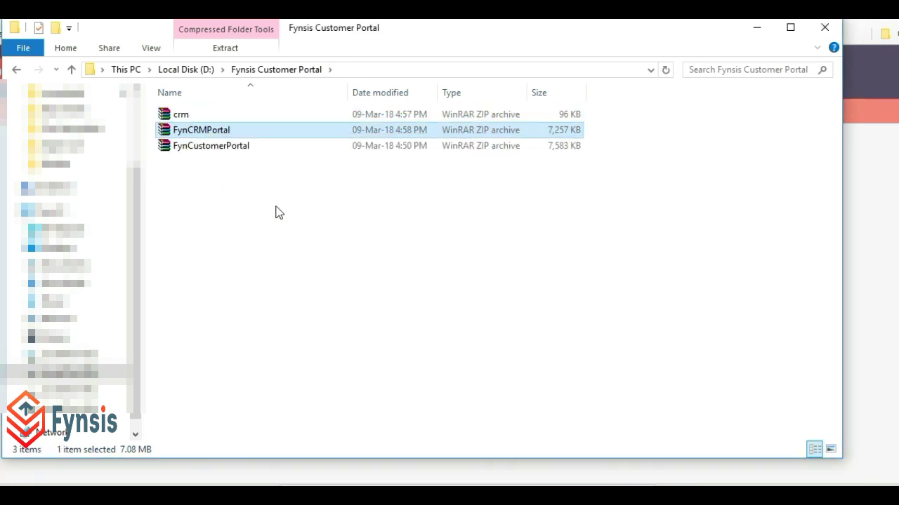
{"action": "left_click", "coordinate": [276, 215]}
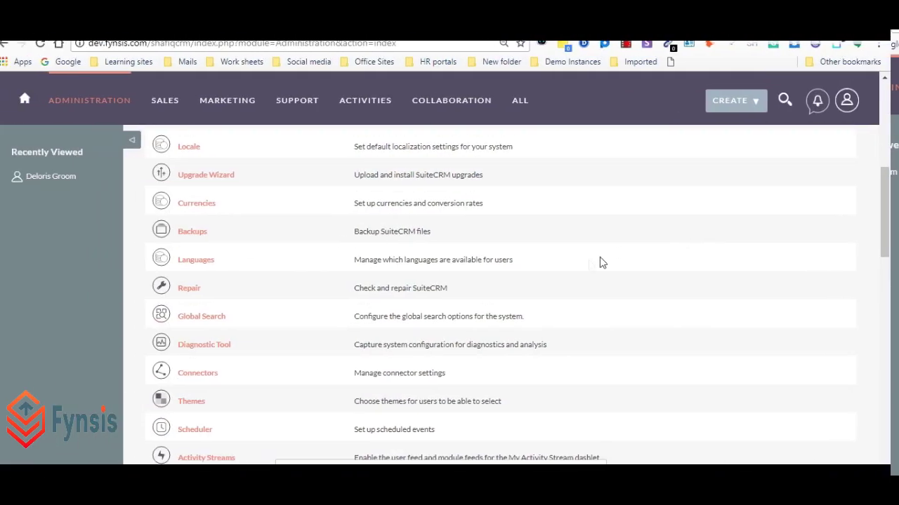
- Open Module Loader from the Developer Tools section of the Administration page
{"action": "scroll", "coordinate": [582, 270], "scroll_direction": "down", "scroll_amount": 2}
{"action": "scroll", "coordinate": [582, 271], "scroll_direction": "down", "scroll_amount": 6}
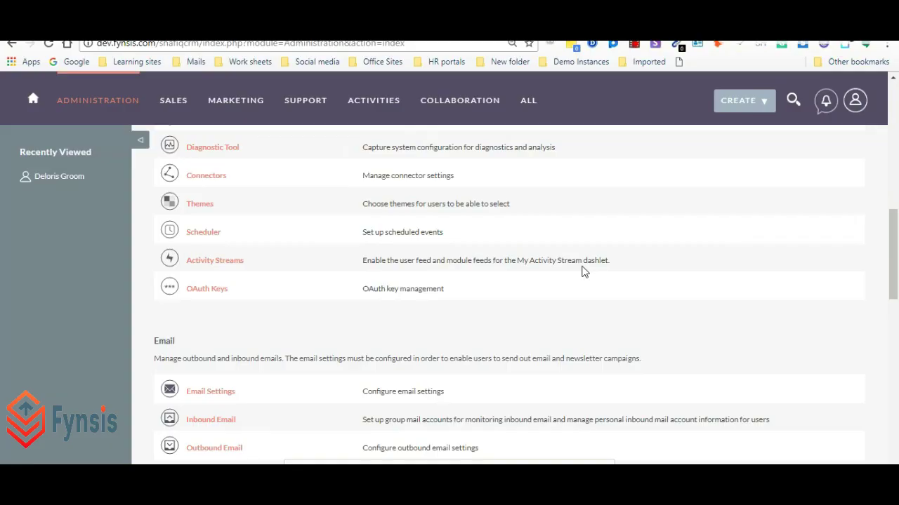
{"action": "left_click", "coordinate": [232, 368]}
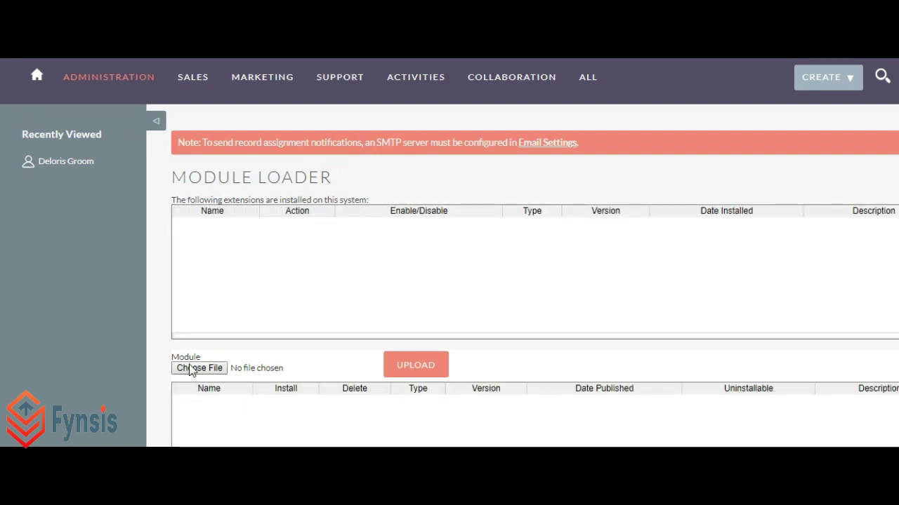
- Choose crm.zip as the package file and upload it
{"action": "left_click", "coordinate": [196, 367]}
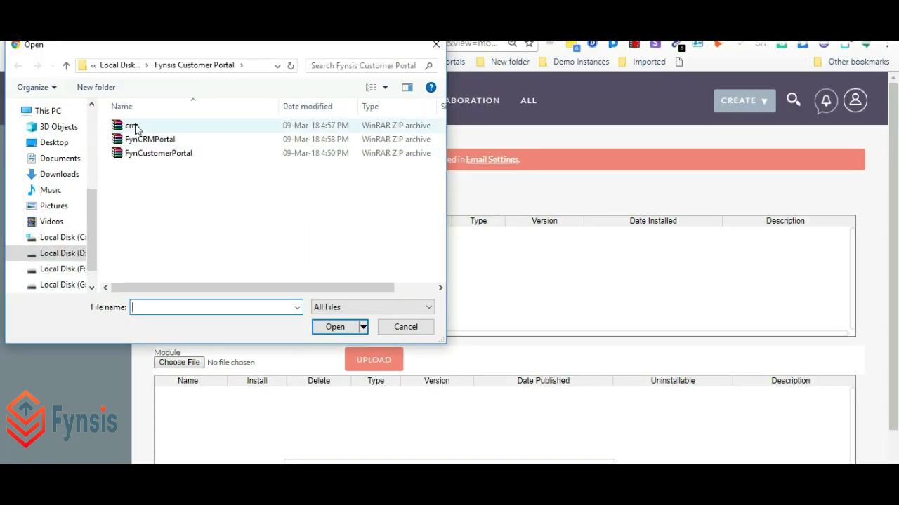
{"action": "left_click", "coordinate": [133, 126]}
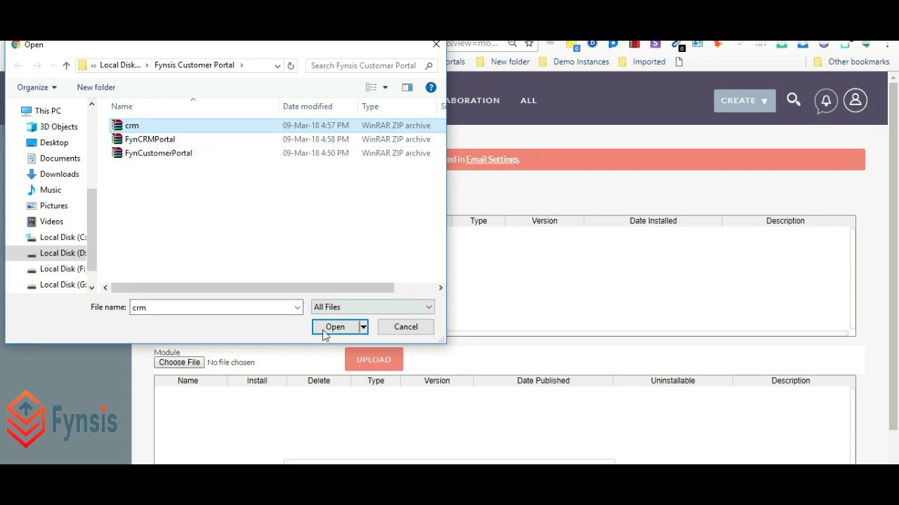
{"action": "left_click", "coordinate": [334, 327]}
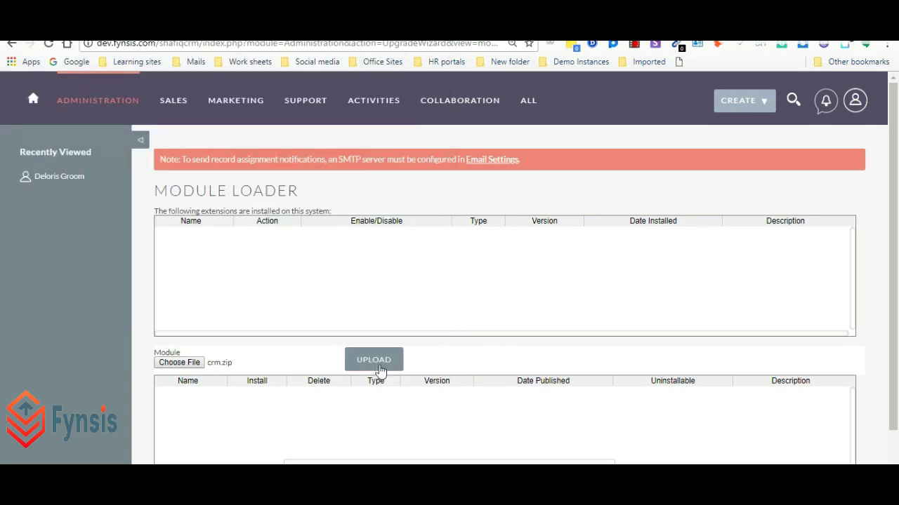
{"action": "left_click", "coordinate": [374, 360]}
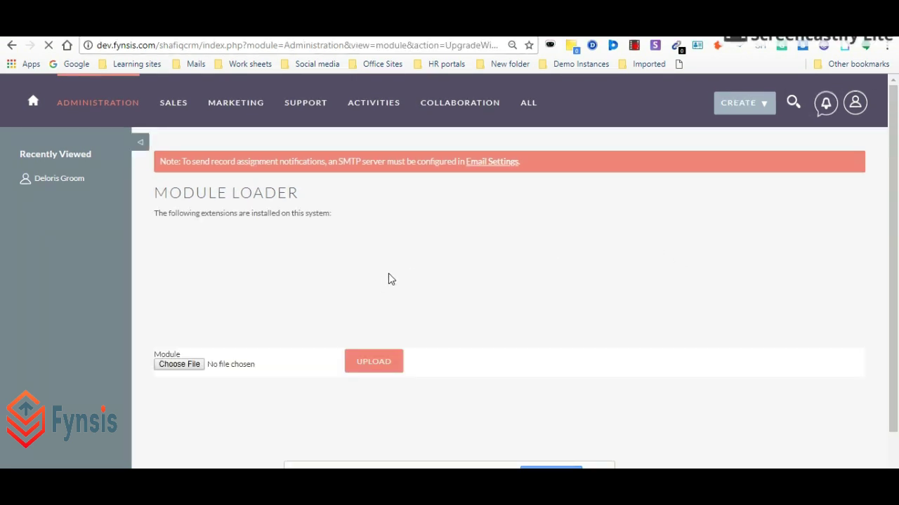
- Install the FynsisCustomerPortal package and commit the installation
{"action": "scroll", "coordinate": [330, 278], "scroll_direction": "down", "scroll_amount": 1}
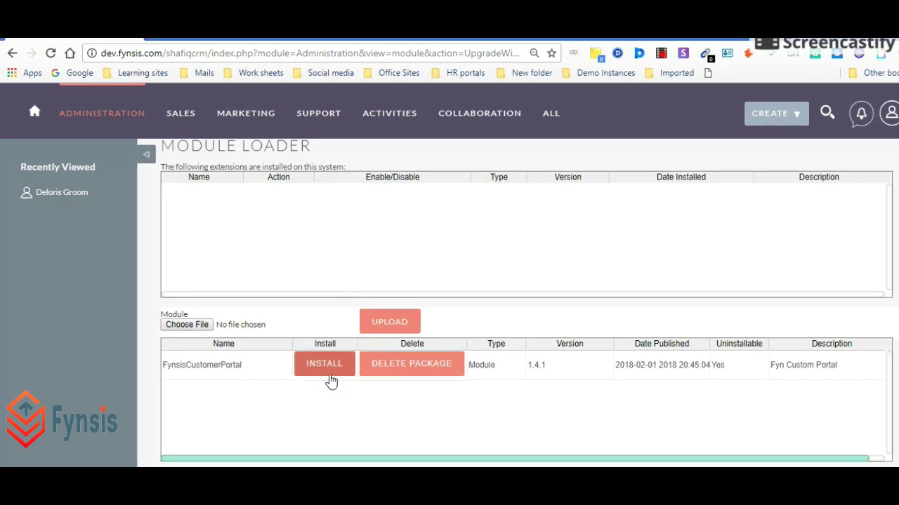
{"action": "left_click", "coordinate": [325, 366]}
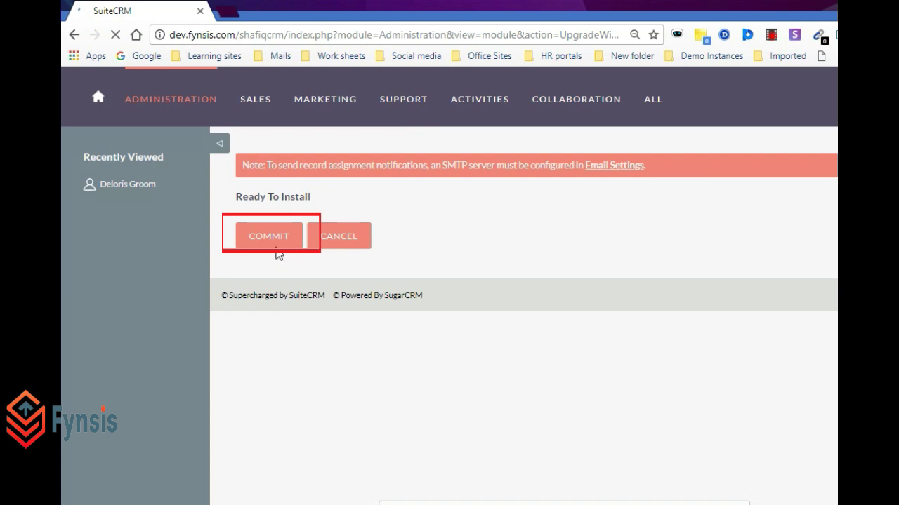
{"action": "left_click", "coordinate": [277, 251]}
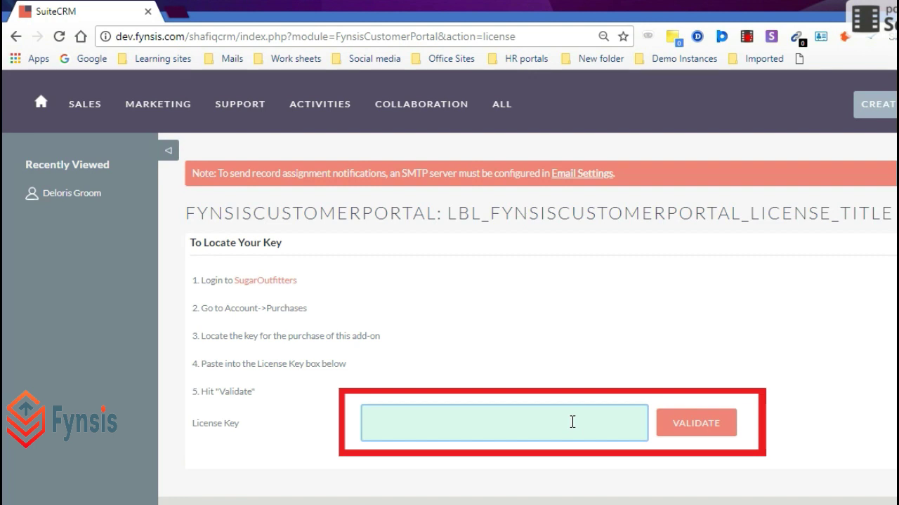
- Enter a licence key for the portal add-on, validate it, and return to Administration
{"action": "left_click", "coordinate": [514, 397]}
{"action": "type", "text": "123"}
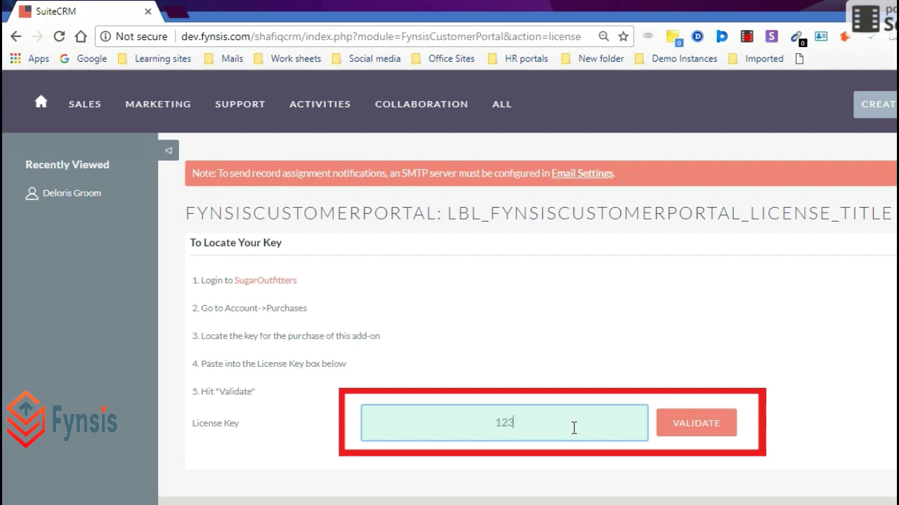
{"action": "type", "text": "4567890"}
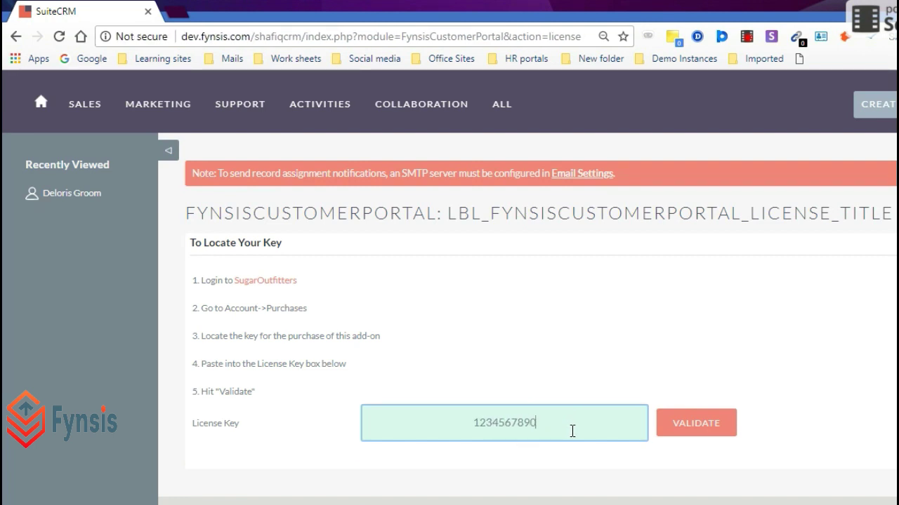
{"action": "left_click", "coordinate": [697, 432]}
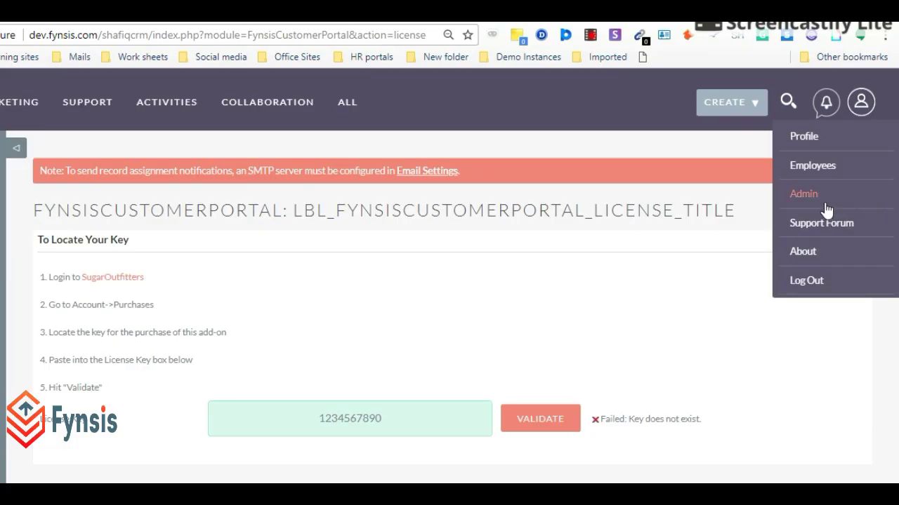
{"action": "left_click", "coordinate": [827, 199]}
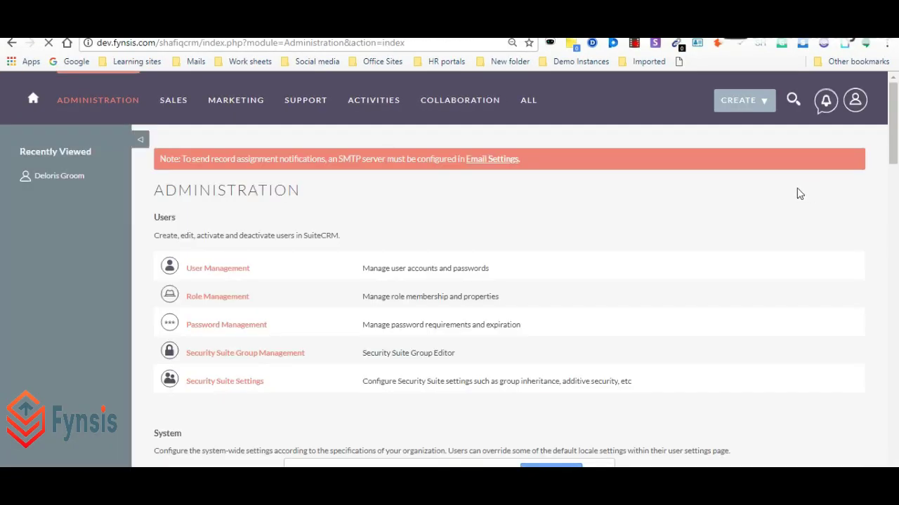
- Run Quick Repair and Rebuild from the Repair tools
{"action": "scroll", "coordinate": [750, 196], "scroll_direction": "down", "scroll_amount": 7}
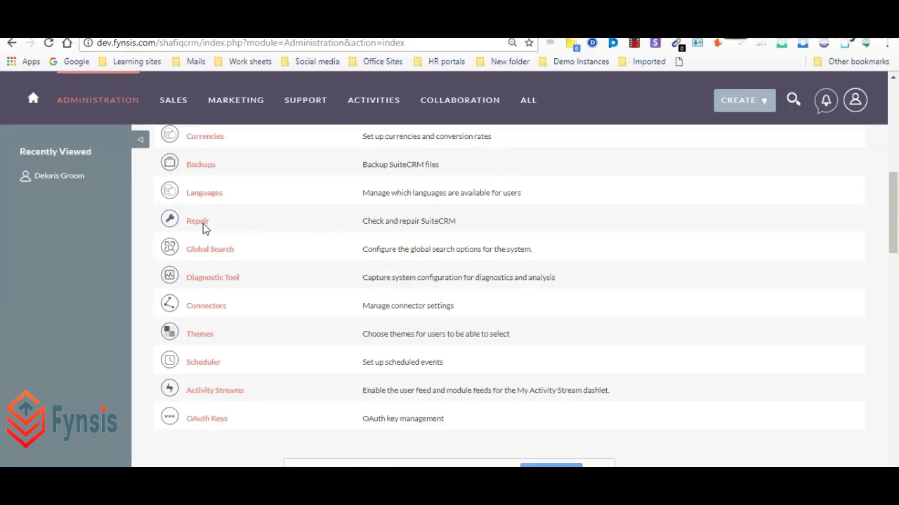
{"action": "left_click", "coordinate": [198, 221]}
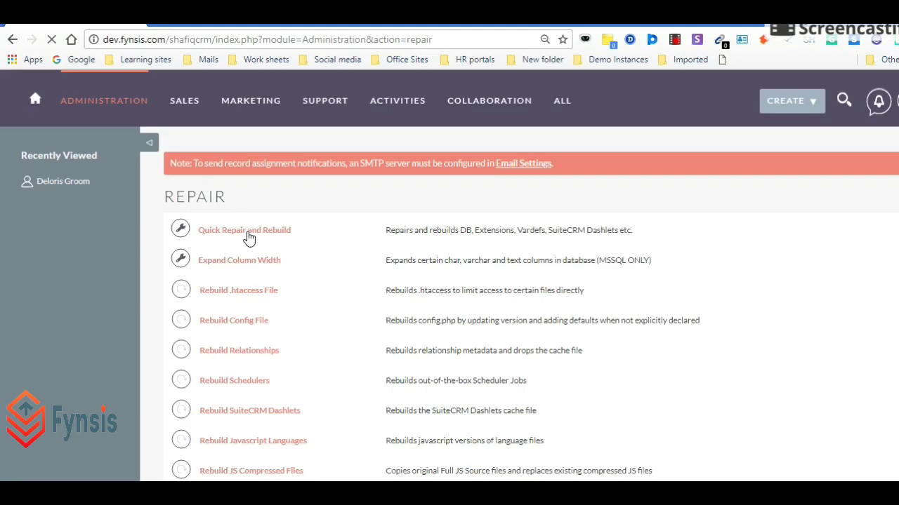
{"action": "left_click", "coordinate": [277, 283]}
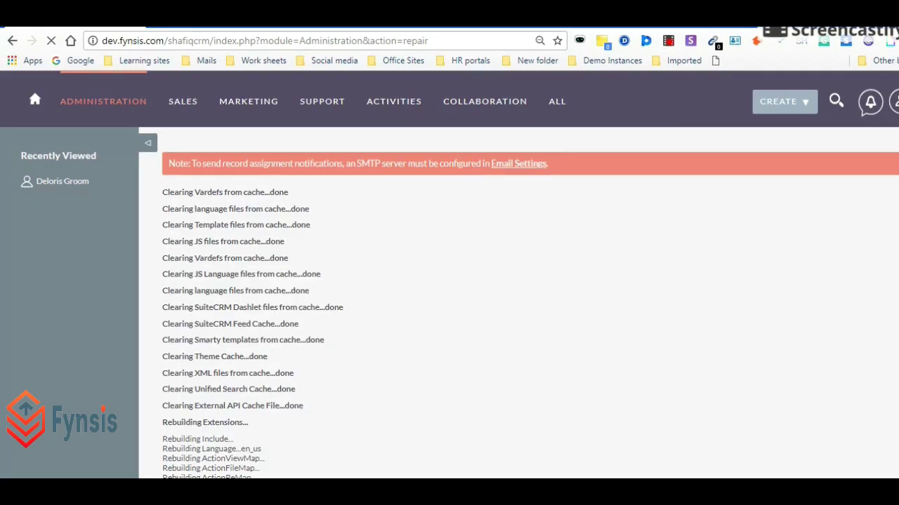
- Return to Administration and open the Fynsis portal's Select Modules settings
{"action": "scroll", "coordinate": [64, 443], "scroll_direction": "down", "scroll_amount": 10}
{"action": "left_click", "coordinate": [203, 441]}
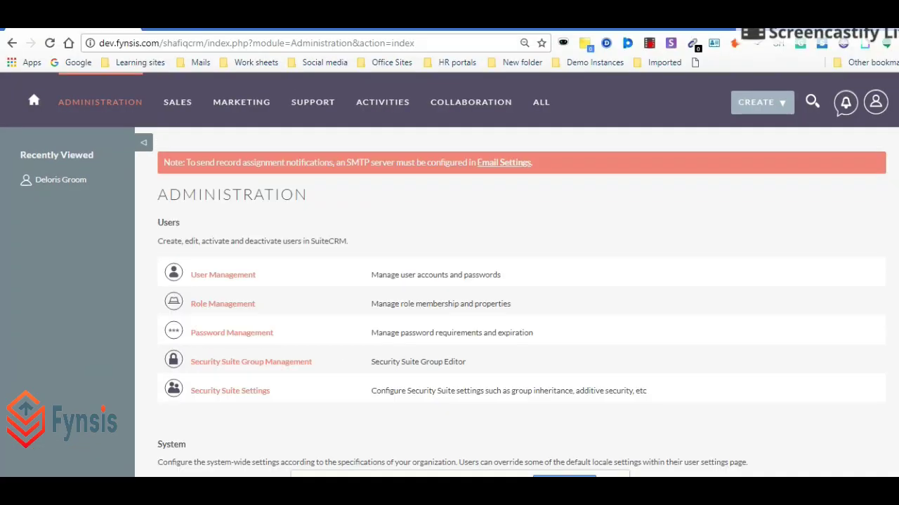
{"action": "scroll", "coordinate": [521, 302], "scroll_direction": "down", "scroll_amount": 15}
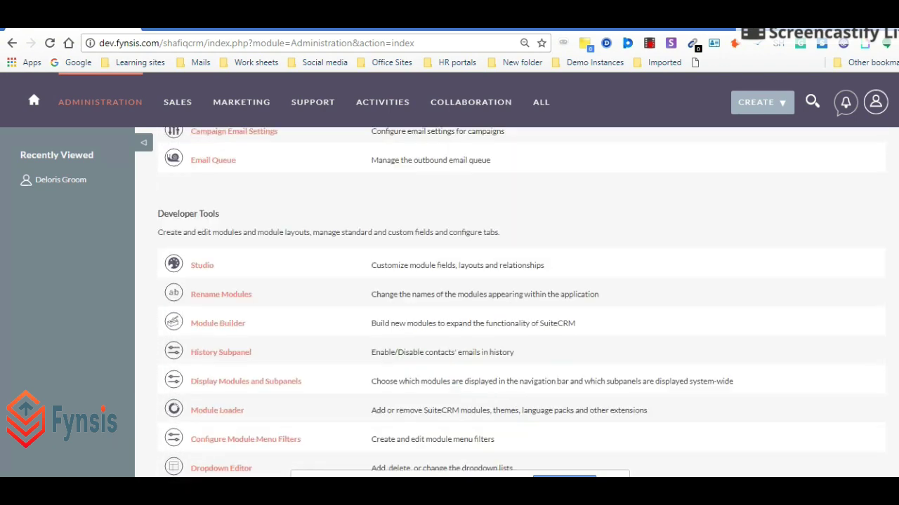
{"action": "scroll", "coordinate": [521, 302], "scroll_direction": "down", "scroll_amount": 10}
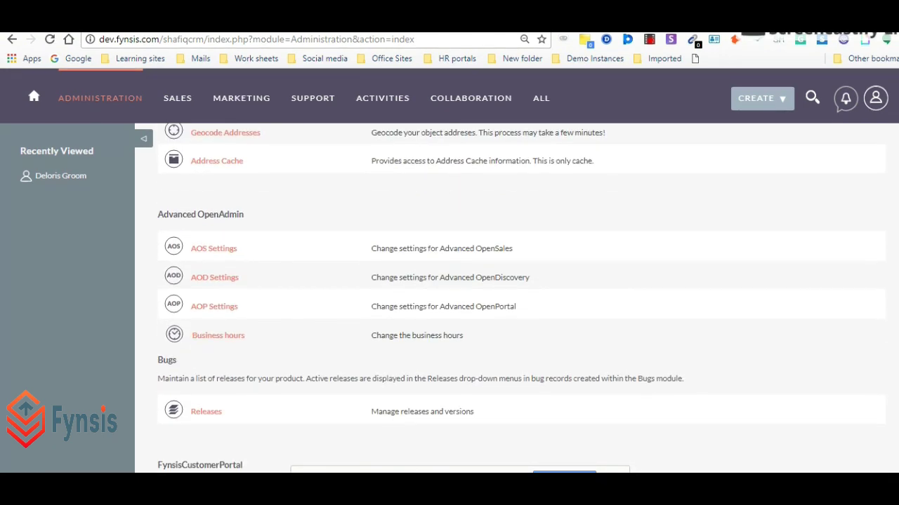
{"action": "scroll", "coordinate": [521, 302], "scroll_direction": "down", "scroll_amount": 1}
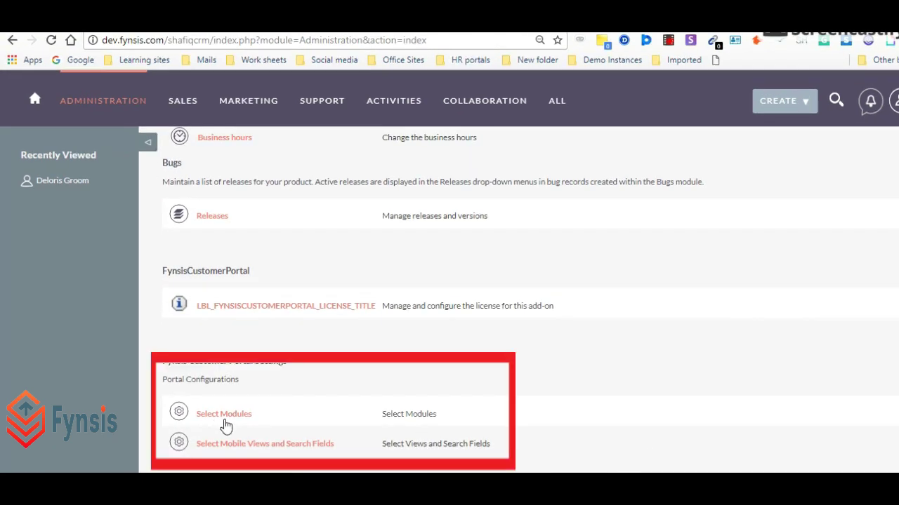
{"action": "left_click", "coordinate": [222, 411]}
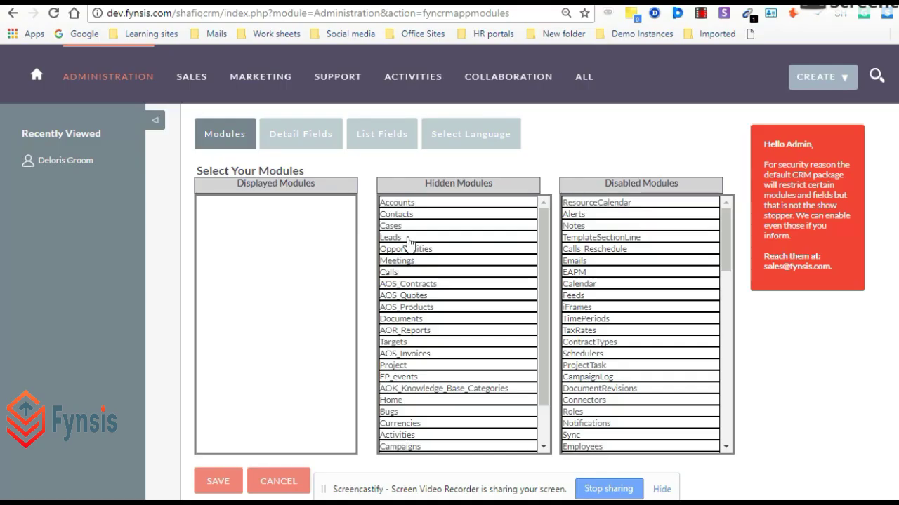
- Move Leads, Opportunities and AOS_Products into Displayed Modules and save the selection
{"action": "left_click_drag", "start_coordinate": [412, 239], "coordinate": [249, 235]}
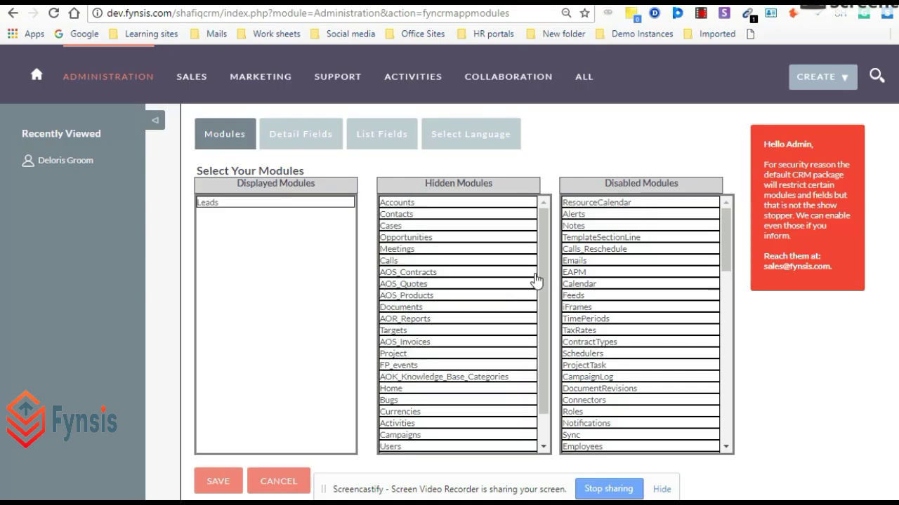
{"action": "left_click_drag", "start_coordinate": [412, 239], "coordinate": [247, 211]}
{"action": "left_click_drag", "start_coordinate": [407, 295], "coordinate": [286, 304]}
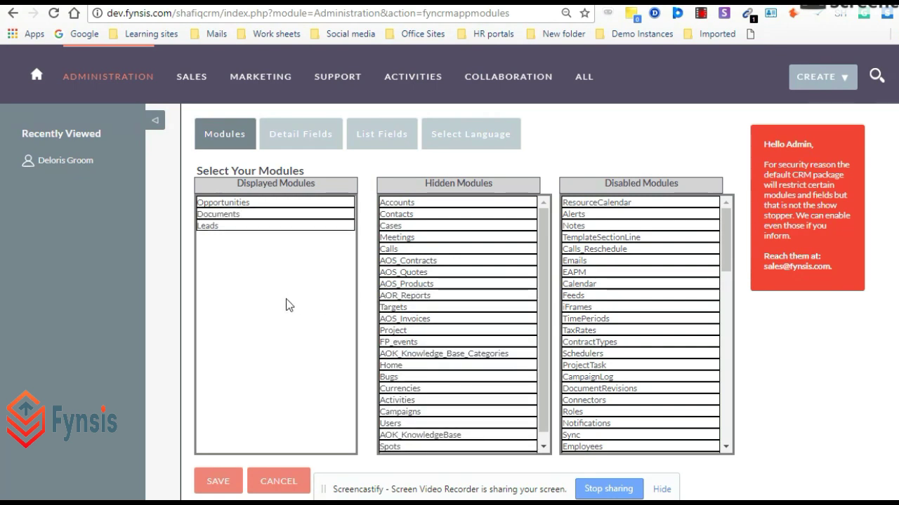
{"action": "left_click", "coordinate": [235, 481]}
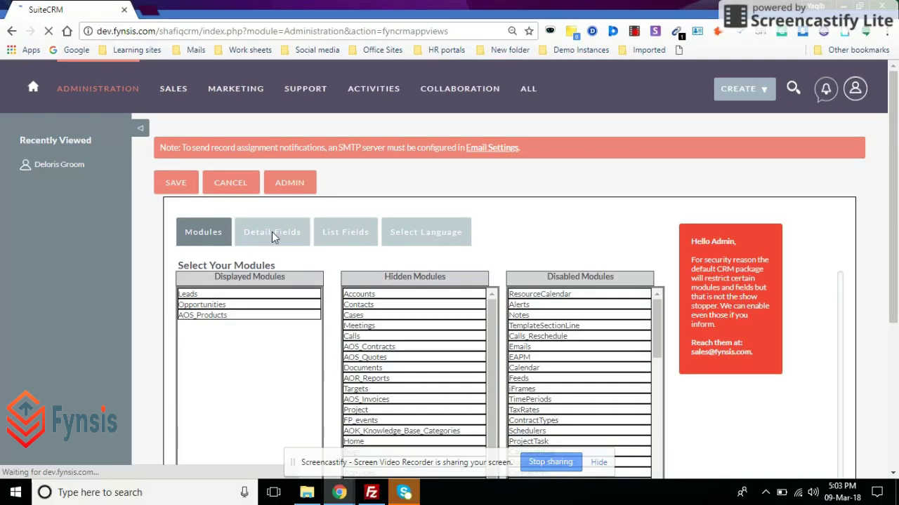
- View the portal's detail fields for Leads, then go to the Contacts list under Sales
{"action": "left_click", "coordinate": [300, 246]}
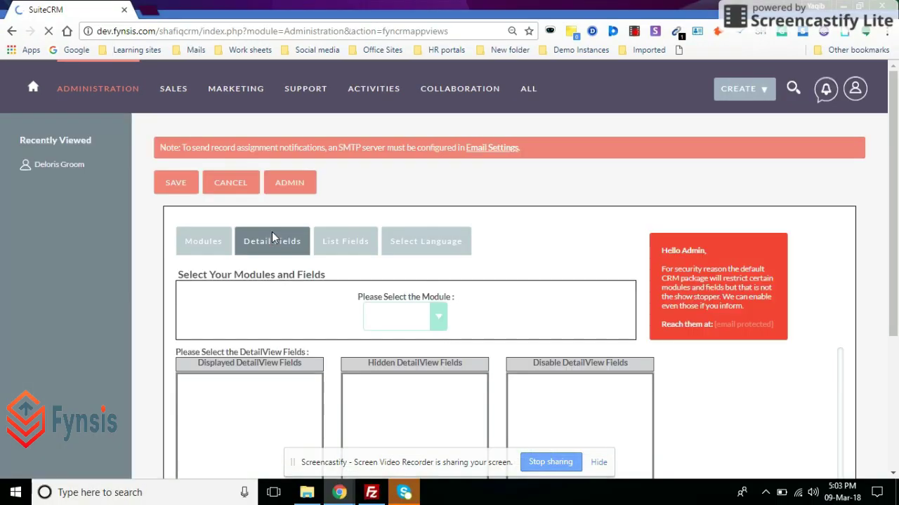
{"action": "left_click", "coordinate": [438, 322]}
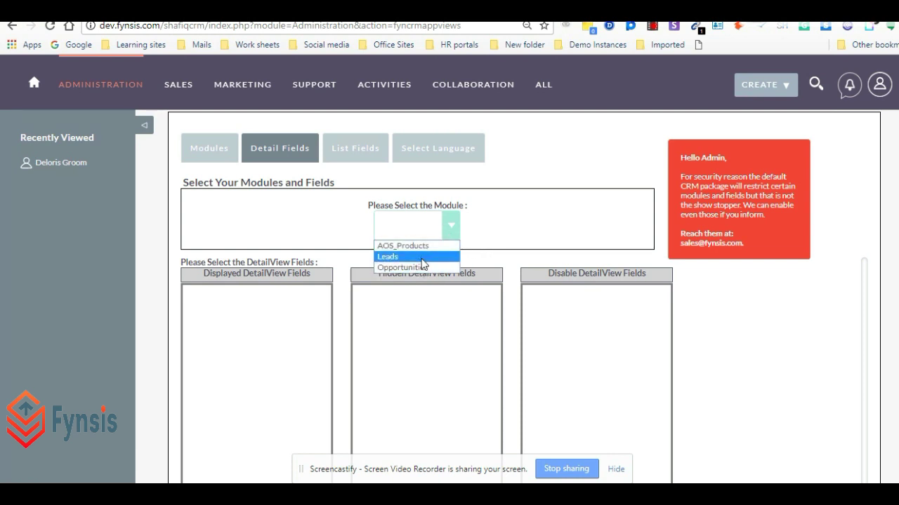
{"action": "left_click", "coordinate": [420, 257]}
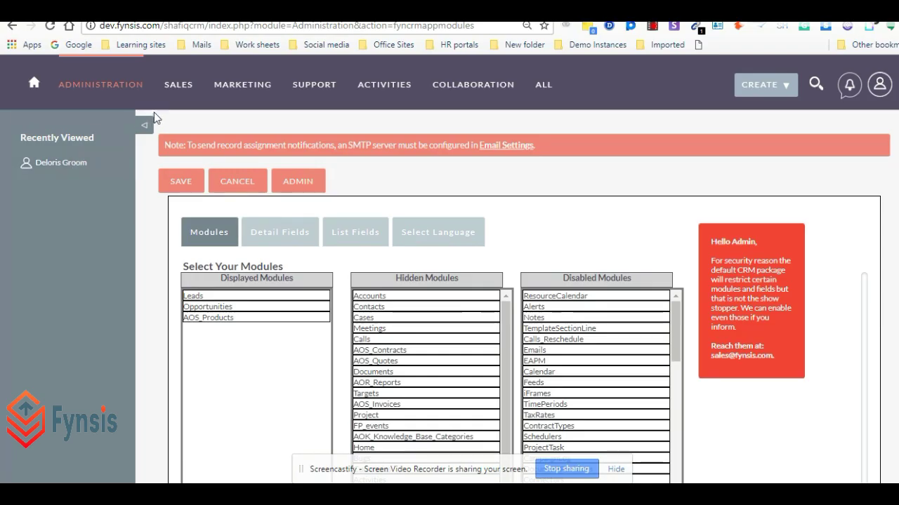
{"action": "mouse_move", "coordinate": [179, 84]}
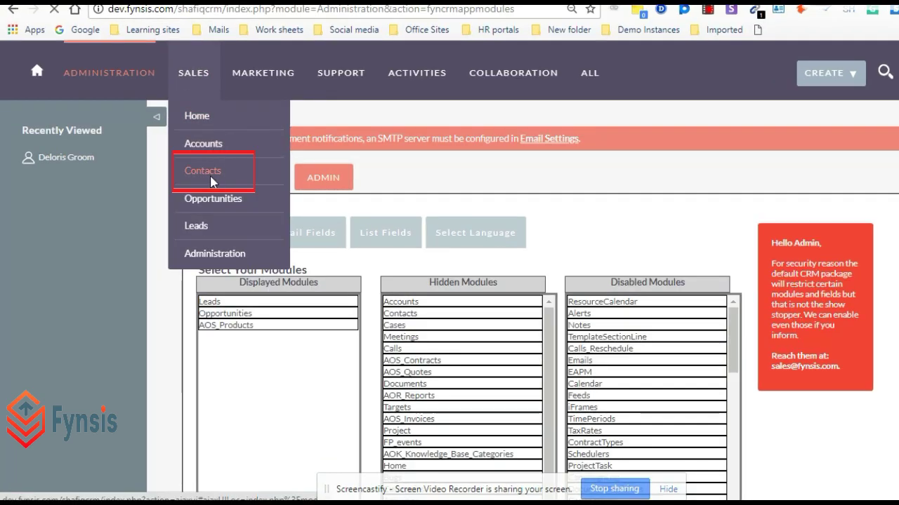
{"action": "left_click", "coordinate": [212, 178]}
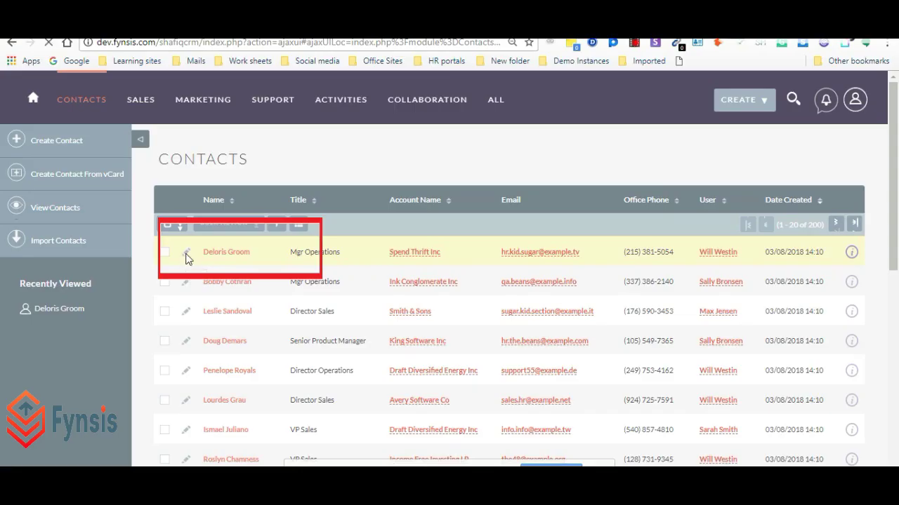
- Edit the first contact and locate the Fyn ID, Enable Portal, Username and Password fields
{"action": "left_click", "coordinate": [186, 254]}
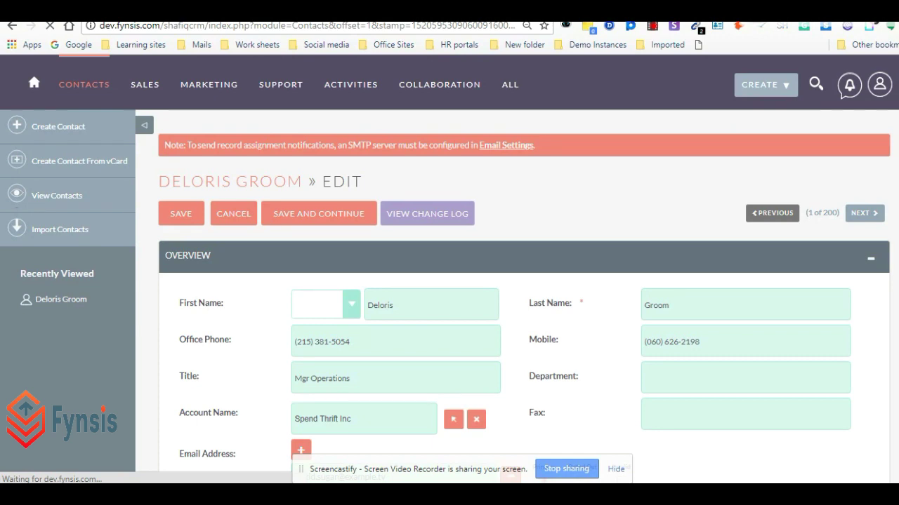
{"action": "scroll", "coordinate": [523, 295], "scroll_direction": "down", "scroll_amount": 10}
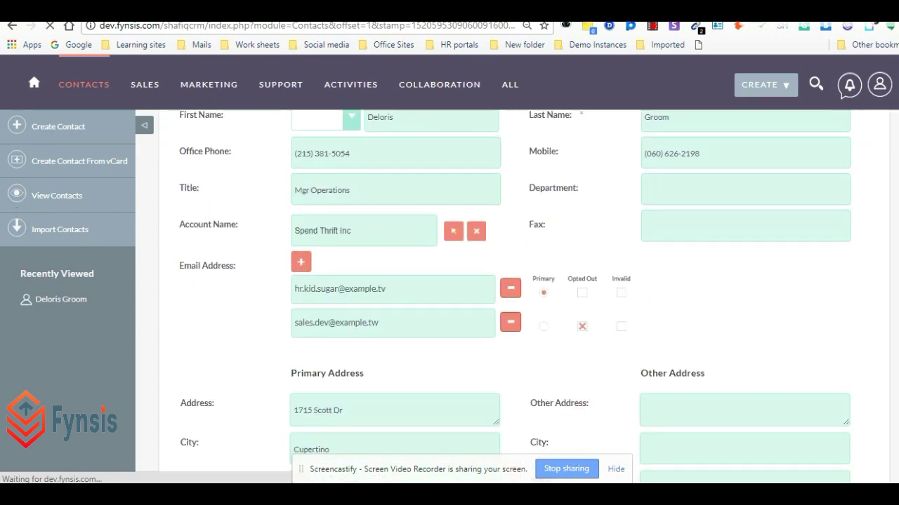
{"action": "scroll", "coordinate": [523, 295], "scroll_direction": "down", "scroll_amount": 2}
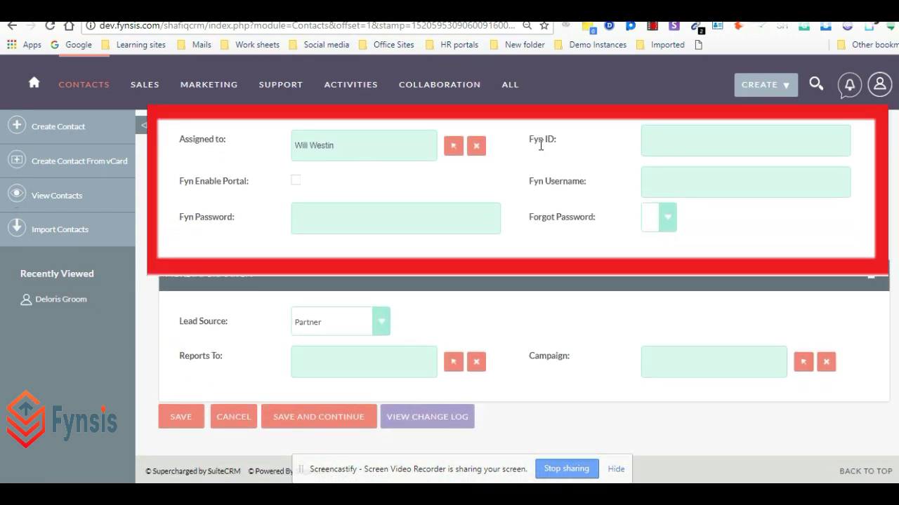
{"action": "double_click", "coordinate": [537, 139]}
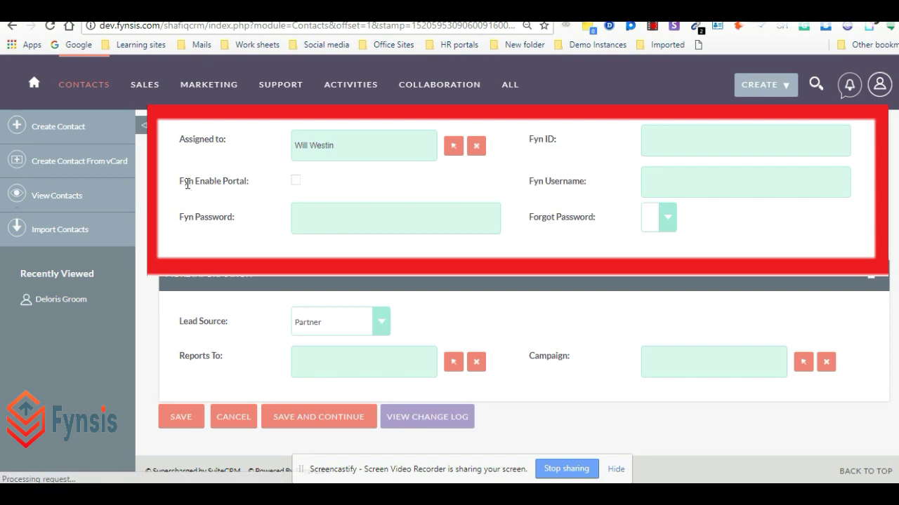
{"action": "double_click", "coordinate": [186, 181]}
{"action": "double_click", "coordinate": [554, 182]}
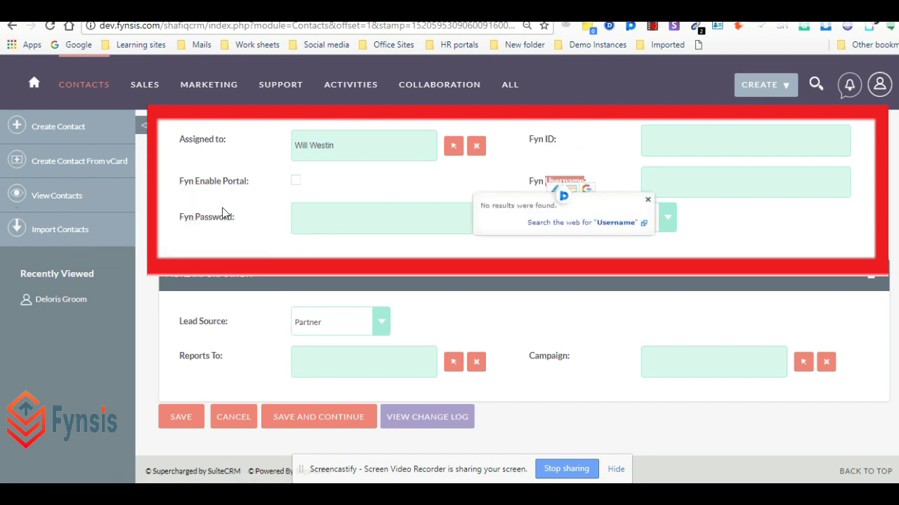
{"action": "double_click", "coordinate": [214, 216]}
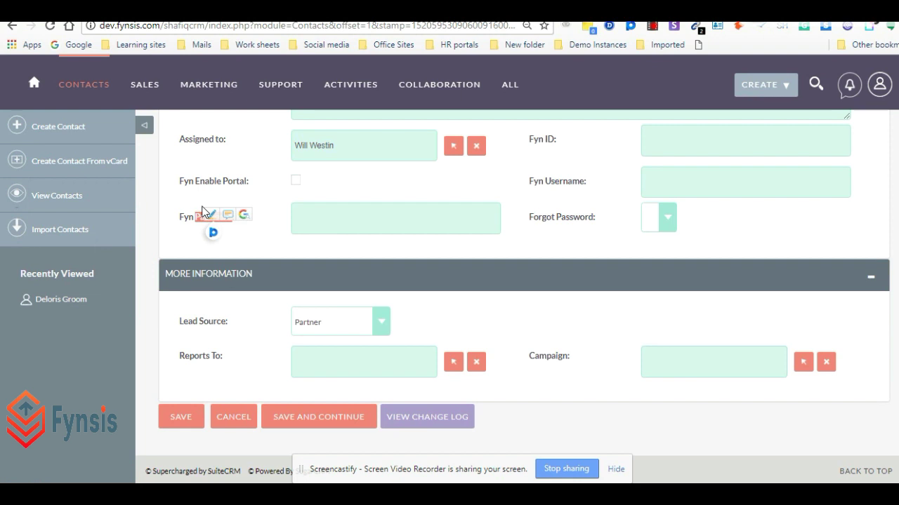
{"action": "left_click", "coordinate": [212, 213]}
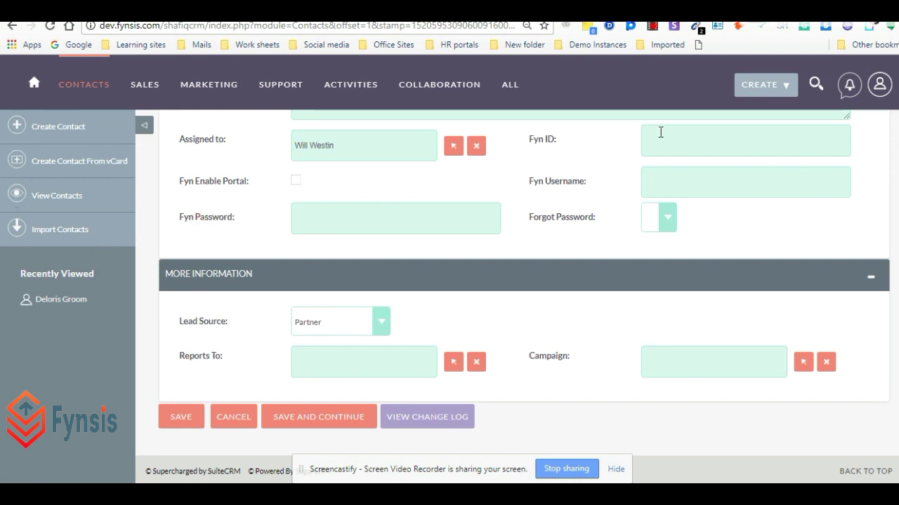
- Enter the contact's portal password and tick Fyn Enable Portal
{"action": "left_click", "coordinate": [317, 215]}
{"action": "type", "text": "dem"}
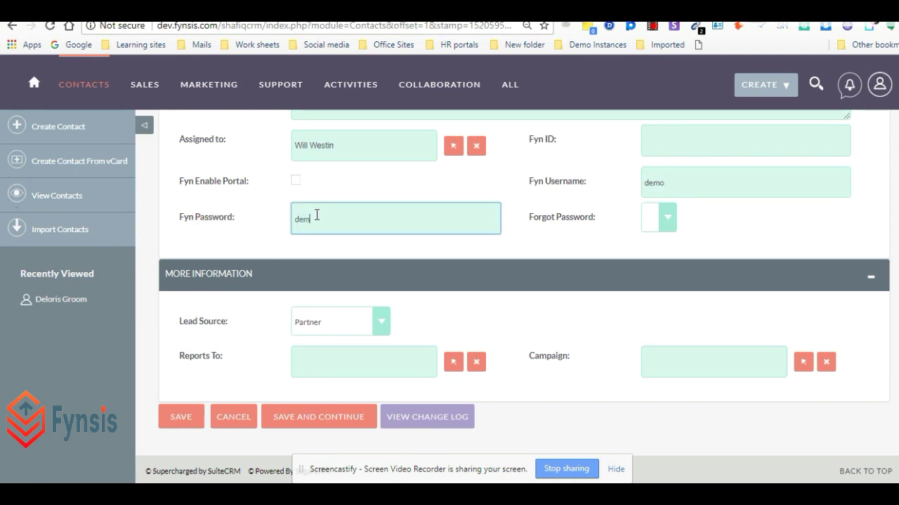
{"action": "type", "text": "o123"}
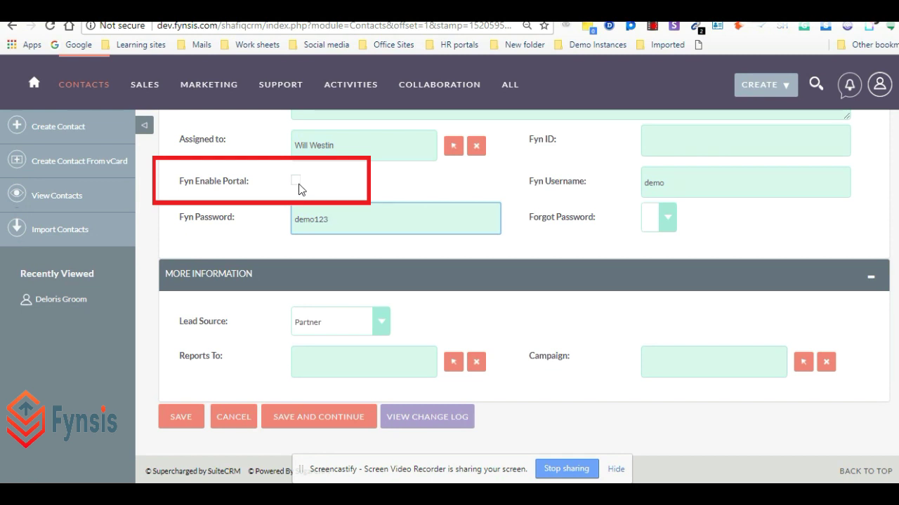
{"action": "left_click", "coordinate": [296, 181]}
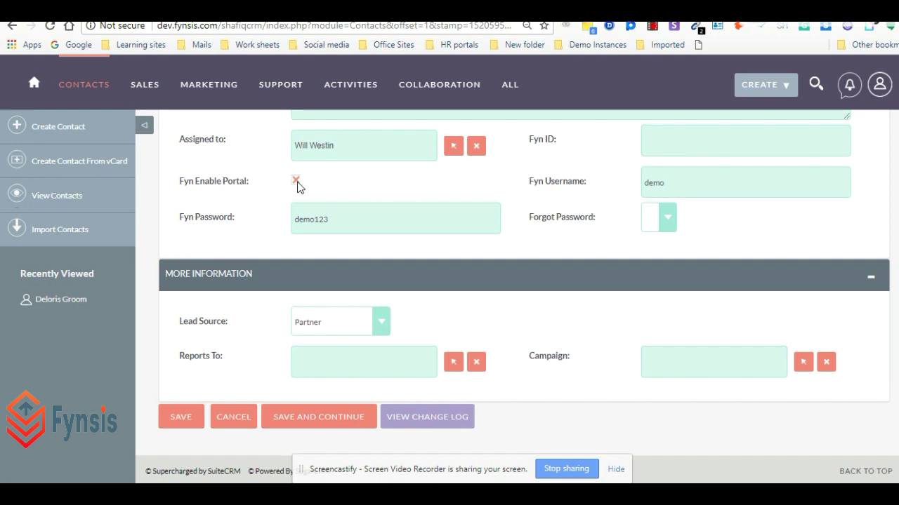
{"action": "scroll", "coordinate": [299, 184], "scroll_direction": "up", "scroll_amount": 10}
- Save the contact's portal settings and log out of SuiteCRM
{"action": "left_click", "coordinate": [181, 214]}
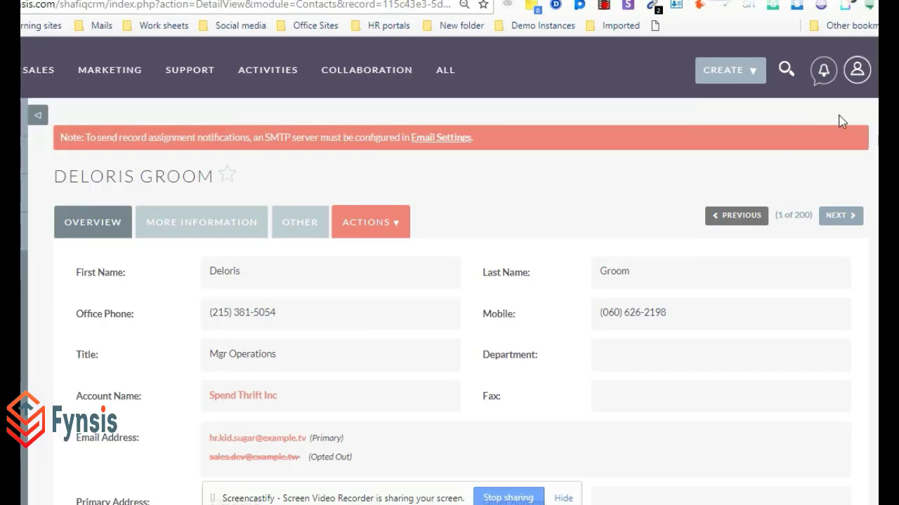
{"action": "mouse_move", "coordinate": [879, 85]}
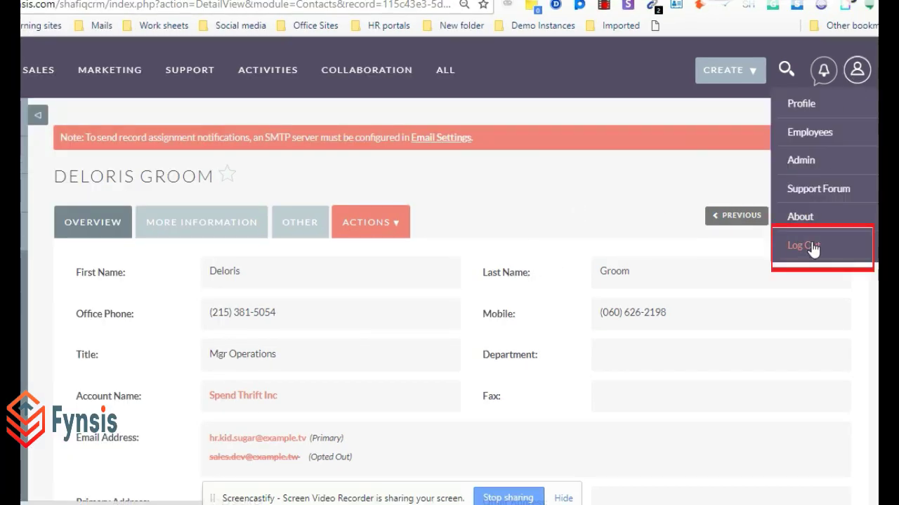
{"action": "left_click", "coordinate": [812, 246]}
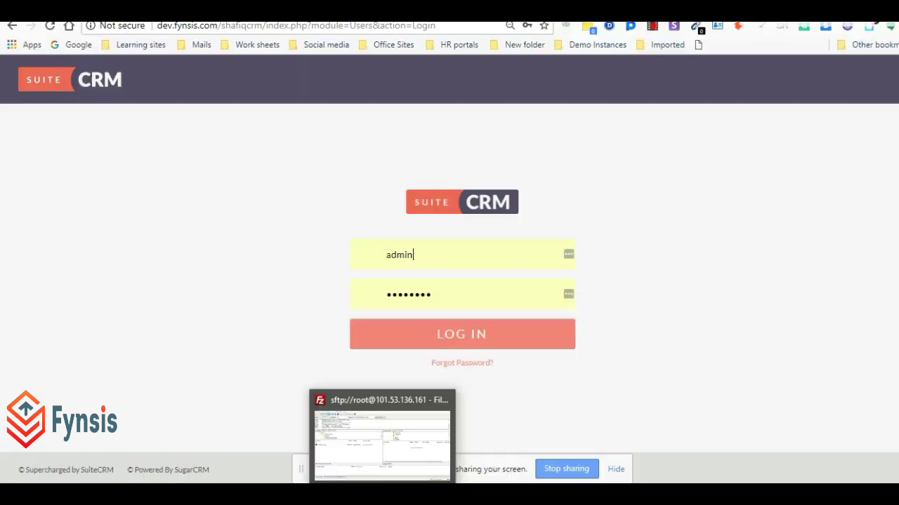
{"action": "left_click", "coordinate": [382, 435]}
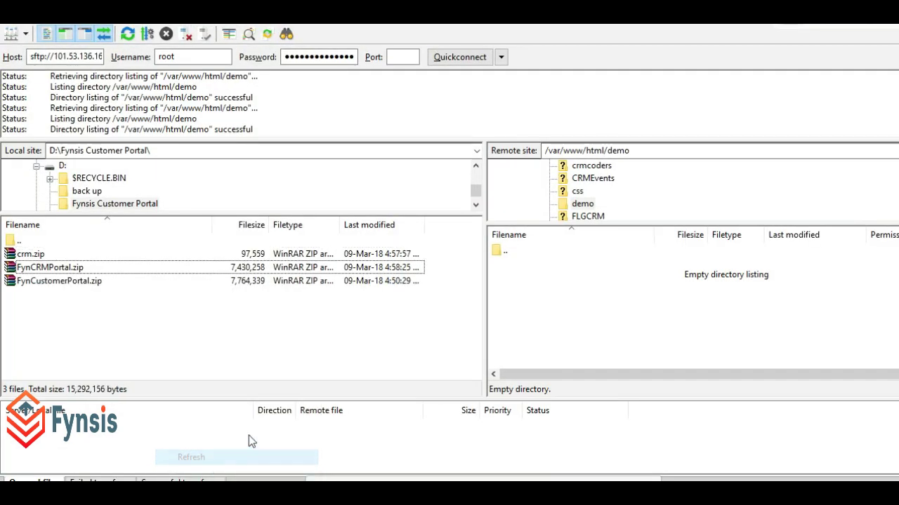
- Upload the local FynCustomerPortal.zip to the server's /var/www/html/demo directory
{"action": "left_click", "coordinate": [45, 283]}
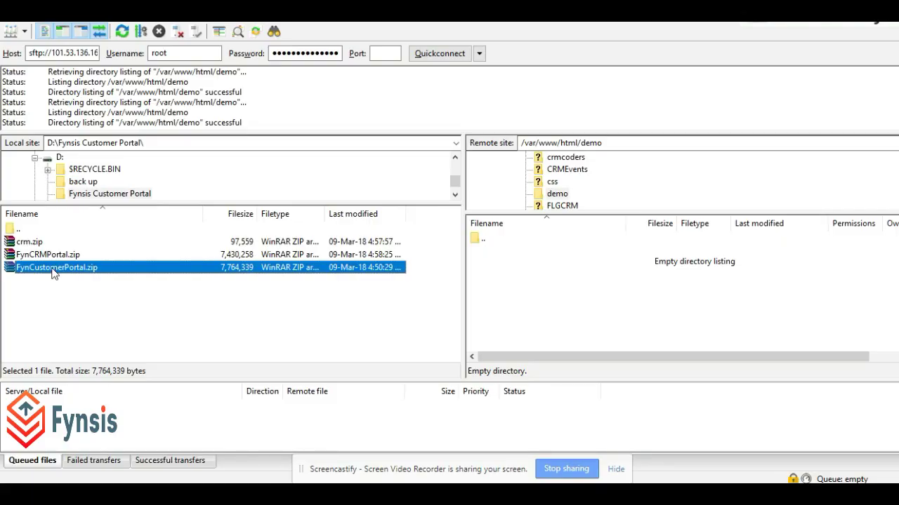
{"action": "right_click", "coordinate": [54, 274]}
{"action": "left_click", "coordinate": [120, 272]}
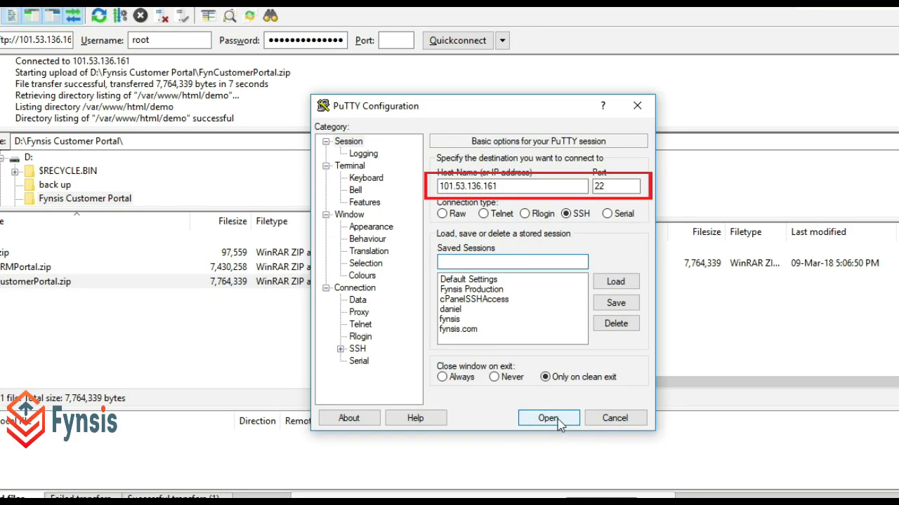
- Log into the server as root over PuTTY and unzip FynCustomerPortal.zip in /var/www/html/demo
{"action": "left_click", "coordinate": [560, 419]}
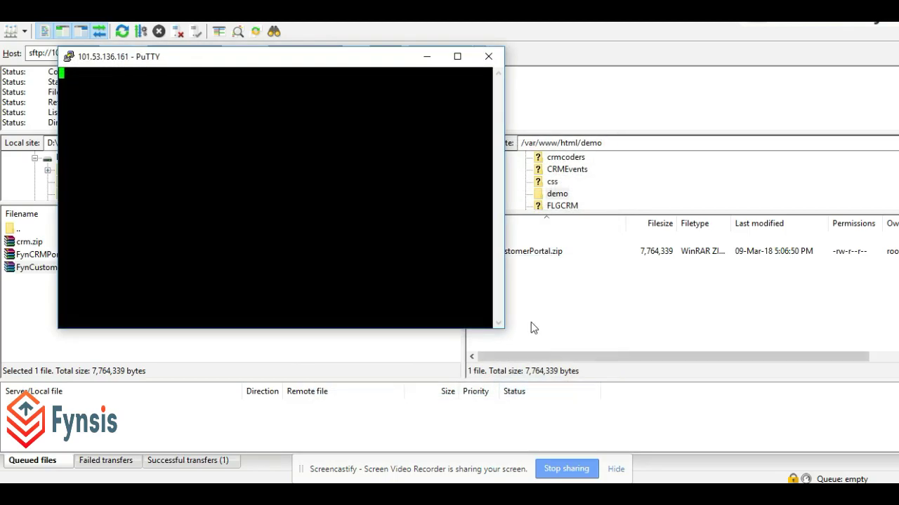
{"action": "left_click", "coordinate": [389, 337]}
{"action": "type", "text": "root"}
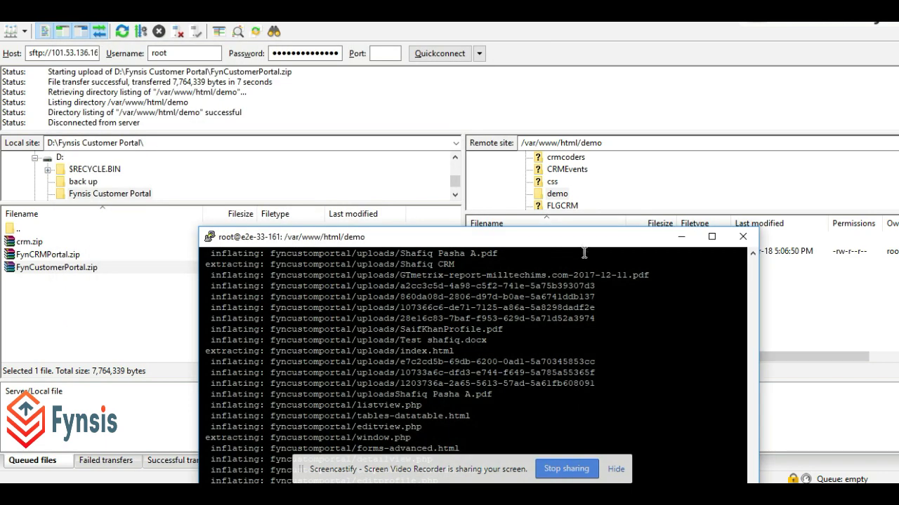
{"action": "left_click_drag", "start_coordinate": [581, 239], "coordinate": [509, 91]}
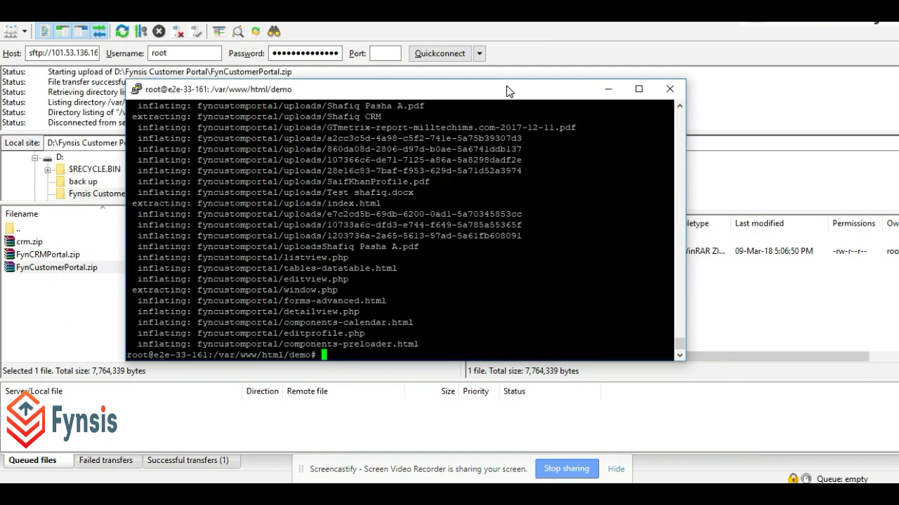
{"action": "left_click", "coordinate": [773, 335]}
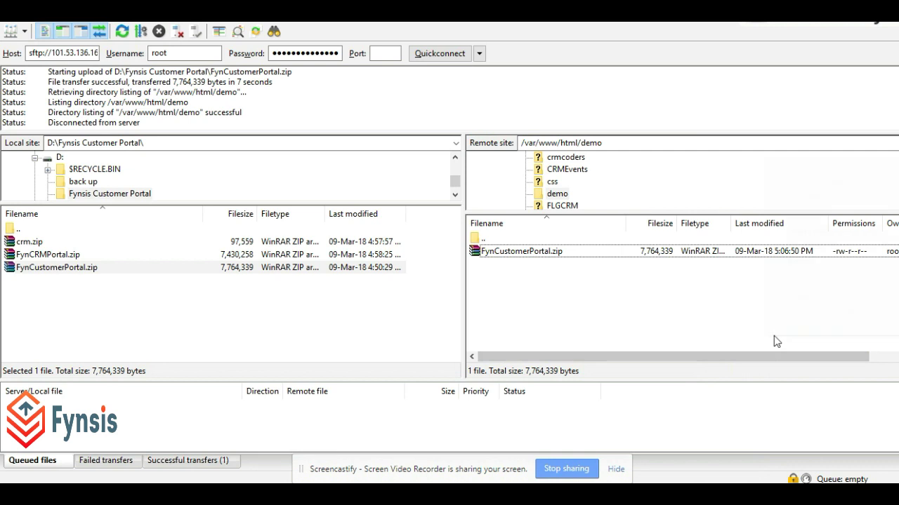
- Refresh the remote demo listing and rename the fyncustomportal folder to 'portal'
{"action": "right_click", "coordinate": [773, 336]}
{"action": "left_click", "coordinate": [812, 262]}
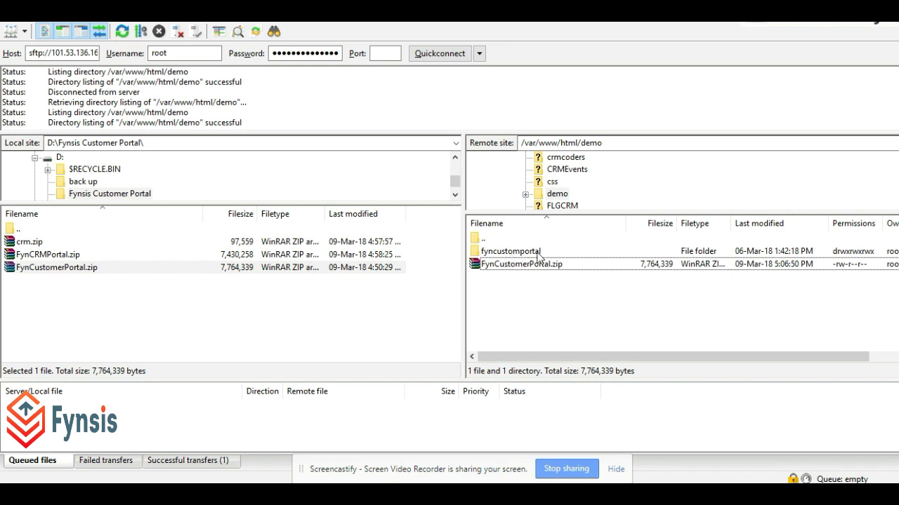
{"action": "right_click", "coordinate": [530, 255]}
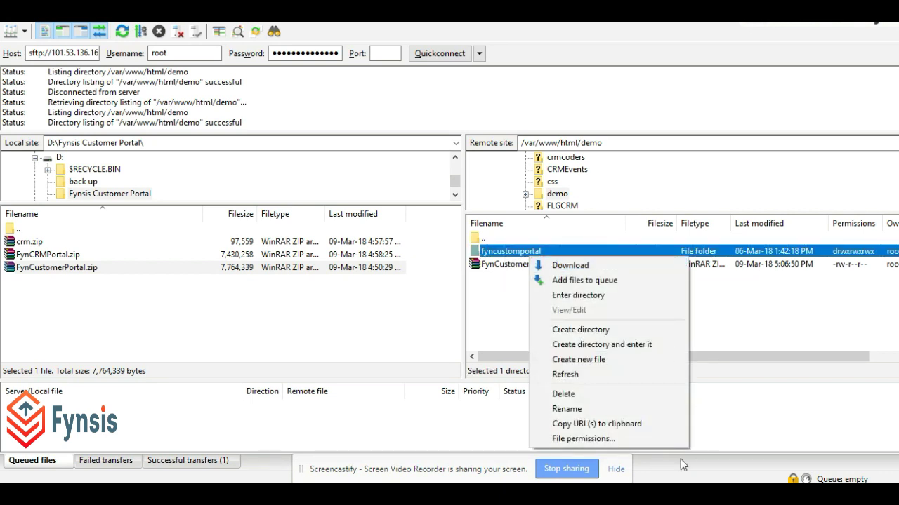
{"action": "left_click", "coordinate": [567, 408]}
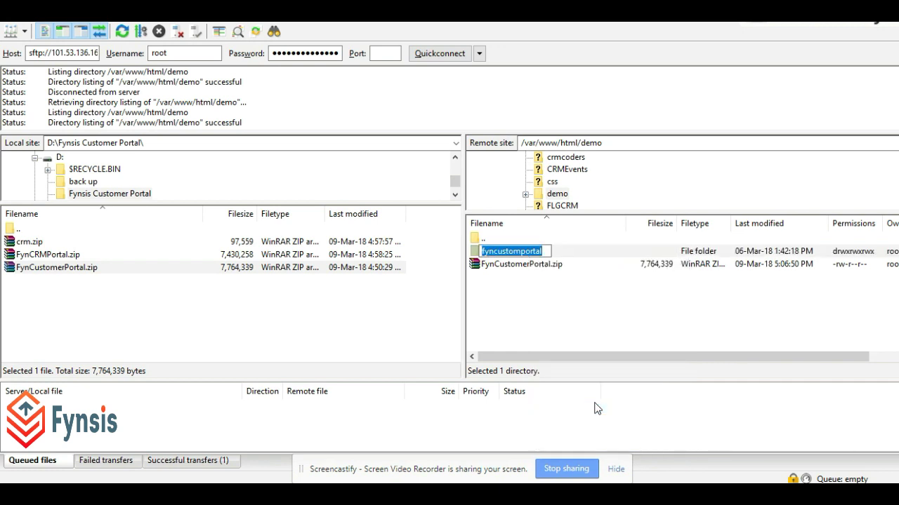
{"action": "type", "text": "portal"}
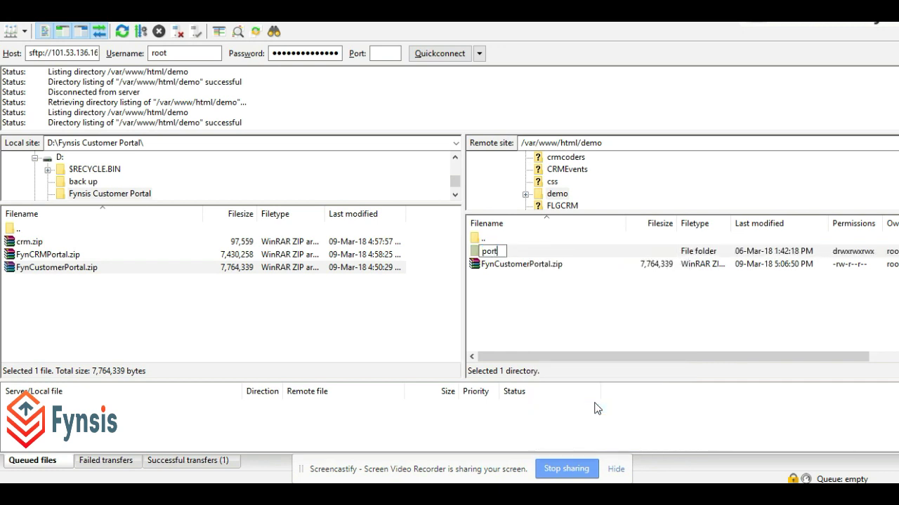
{"action": "key", "text": "Return"}
- Browse in Chrome to dev.fynsis.com/demo to list FynCustomerPortal.zip and the portal folder
{"action": "mouse_move", "coordinate": [273, 442]}
{"action": "left_click", "coordinate": [299, 456]}
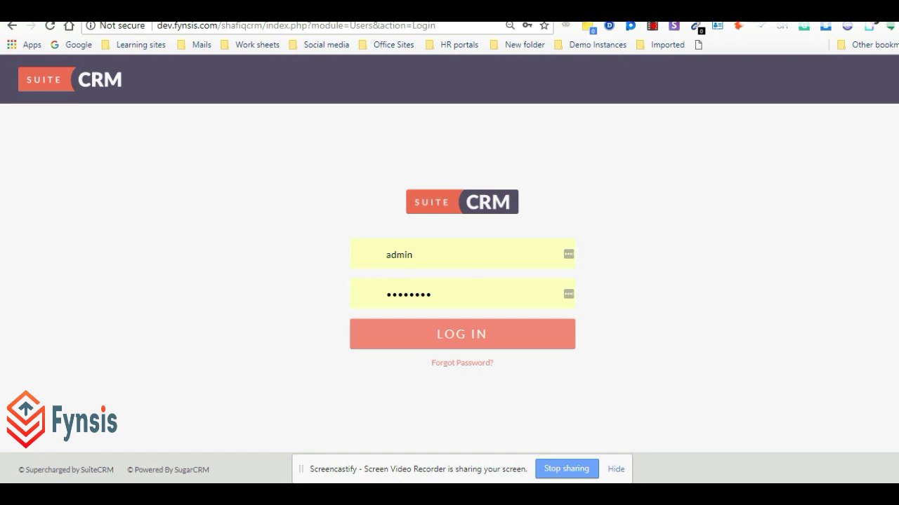
{"action": "left_click", "coordinate": [148, 24]}
{"action": "type", "text": "dev.fynsis.com/demo"}
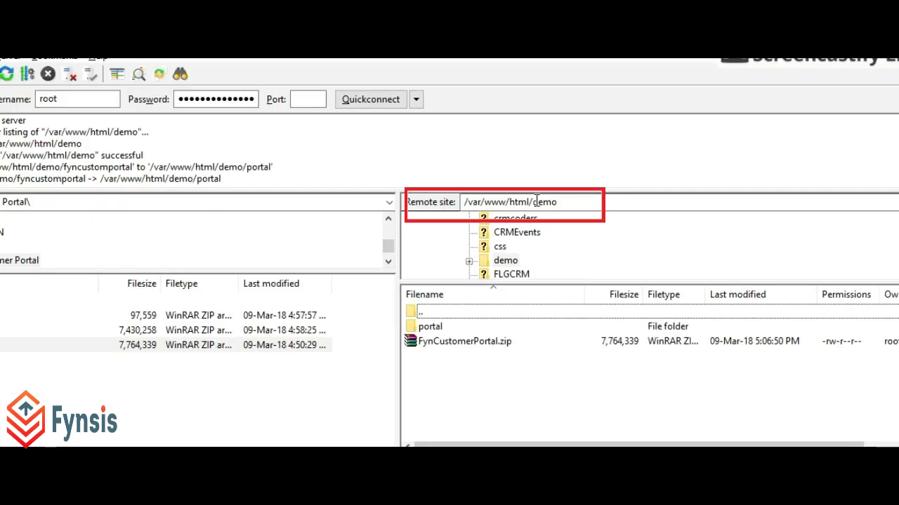
{"action": "left_click_drag", "start_coordinate": [521, 153], "coordinate": [621, 154]}
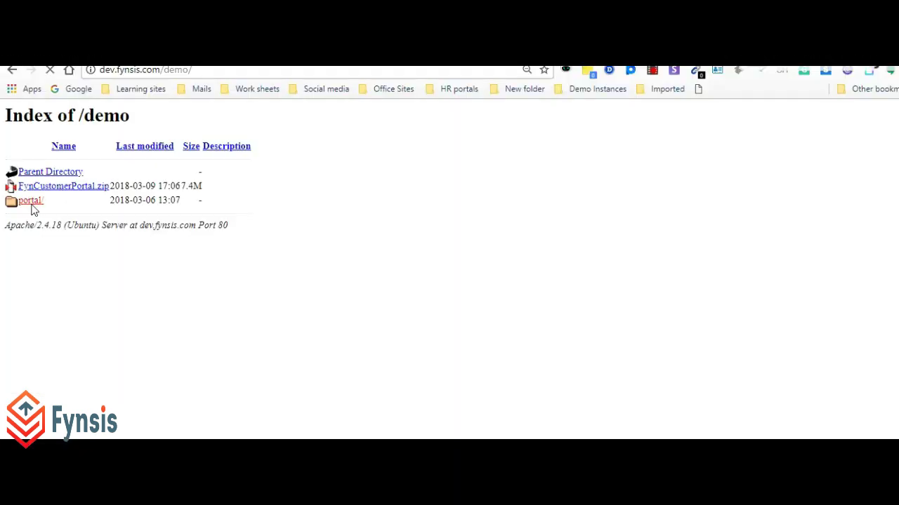